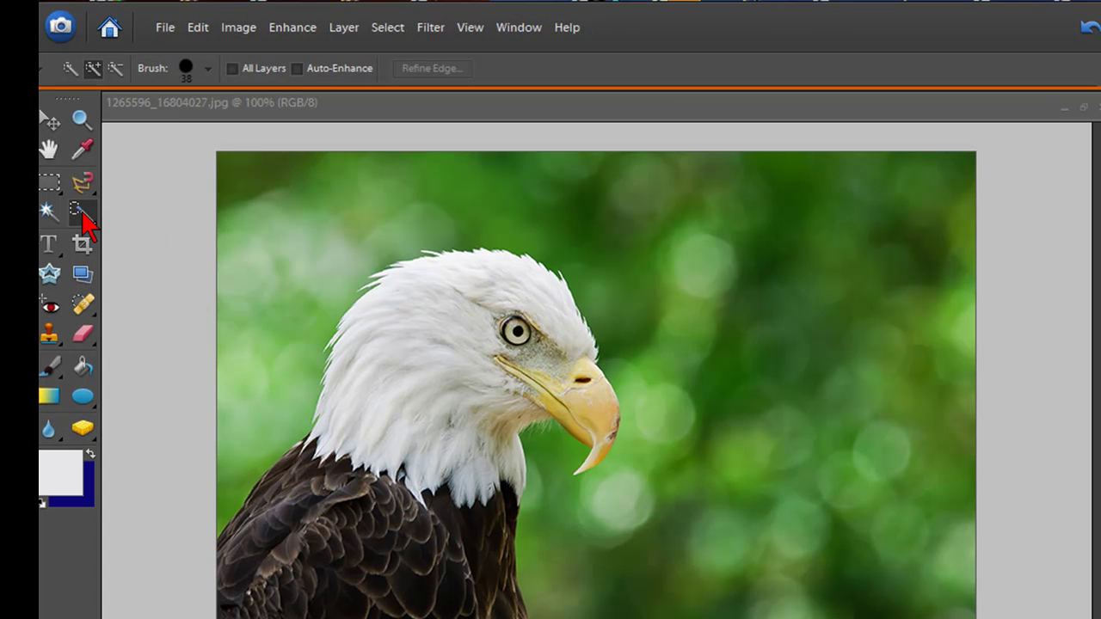
Switch to the Quick Selection brush and check its brush size settings
click(84, 219)
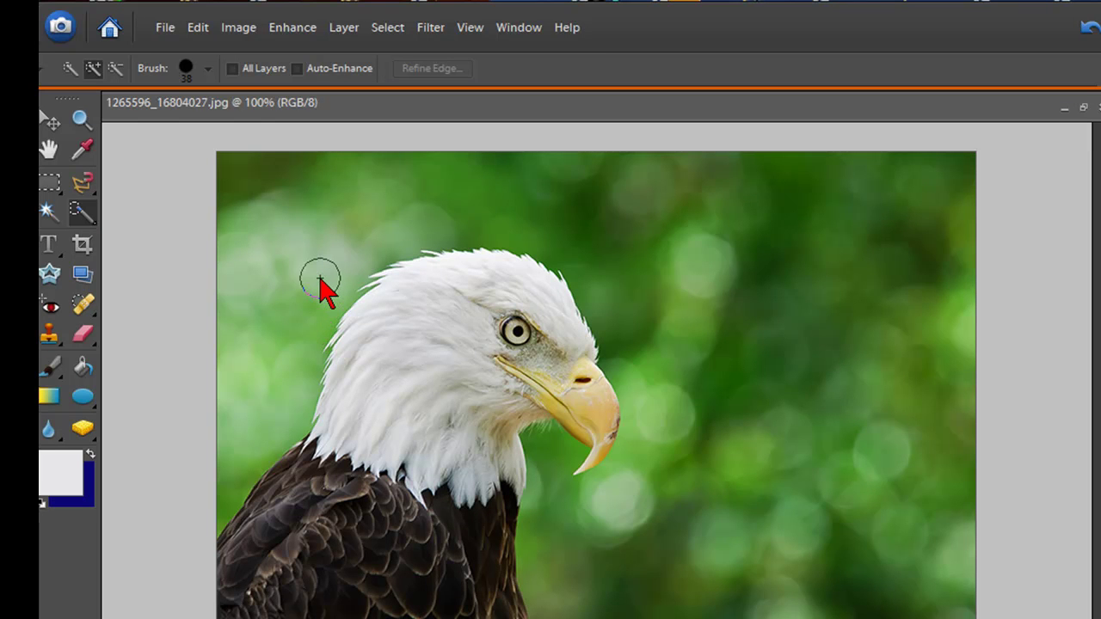
click(208, 71)
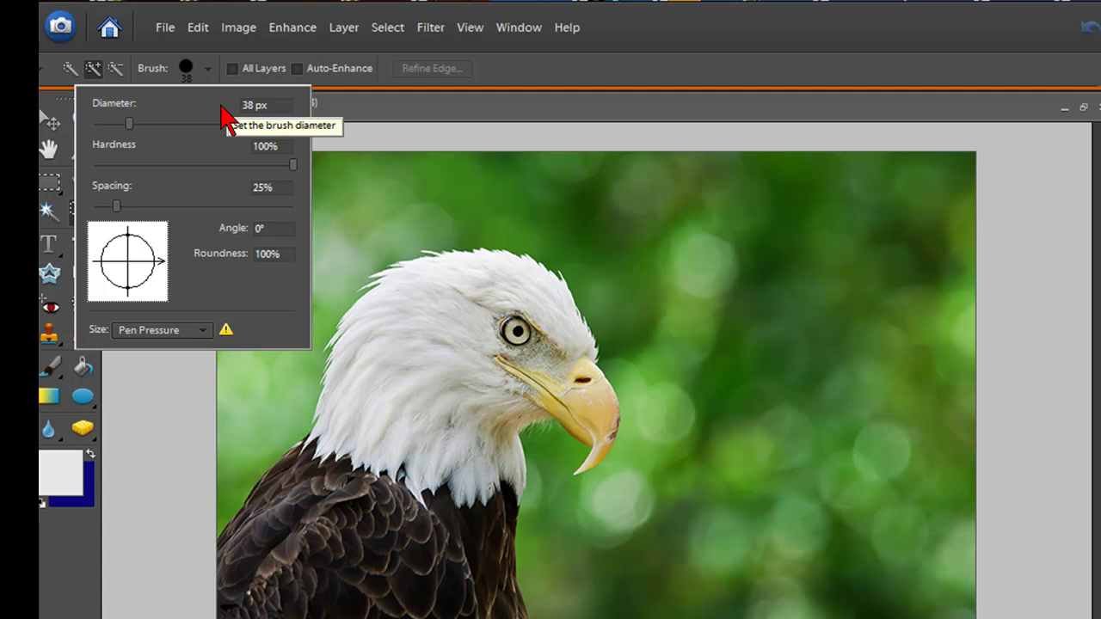
click(191, 447)
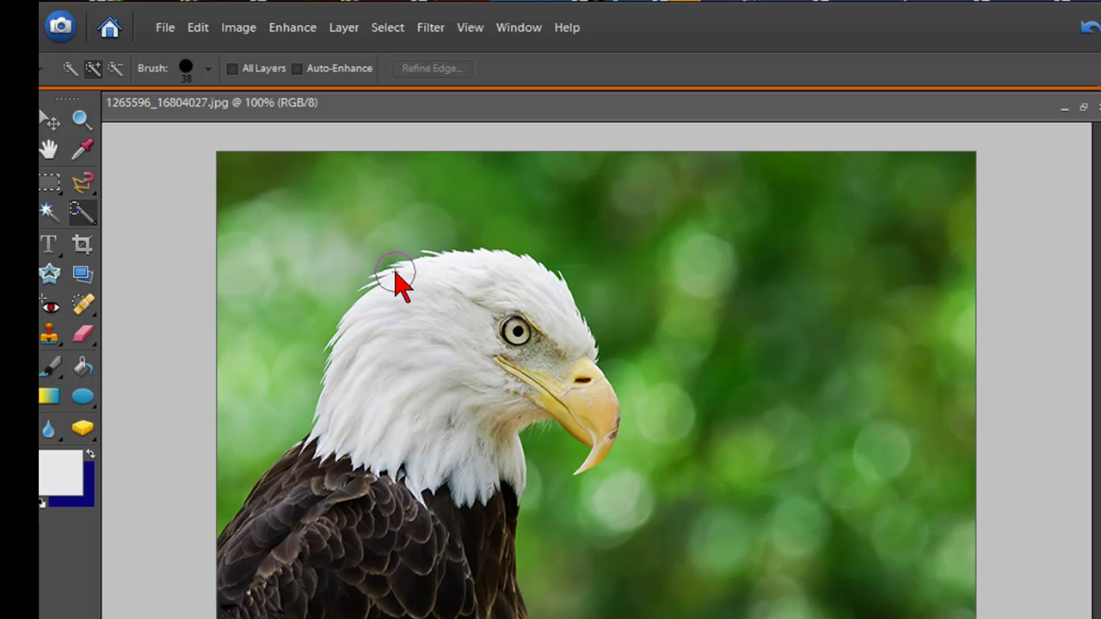
Paint a selection over the eagle's white head and its top-left feathers
drag(394, 268, 442, 345)
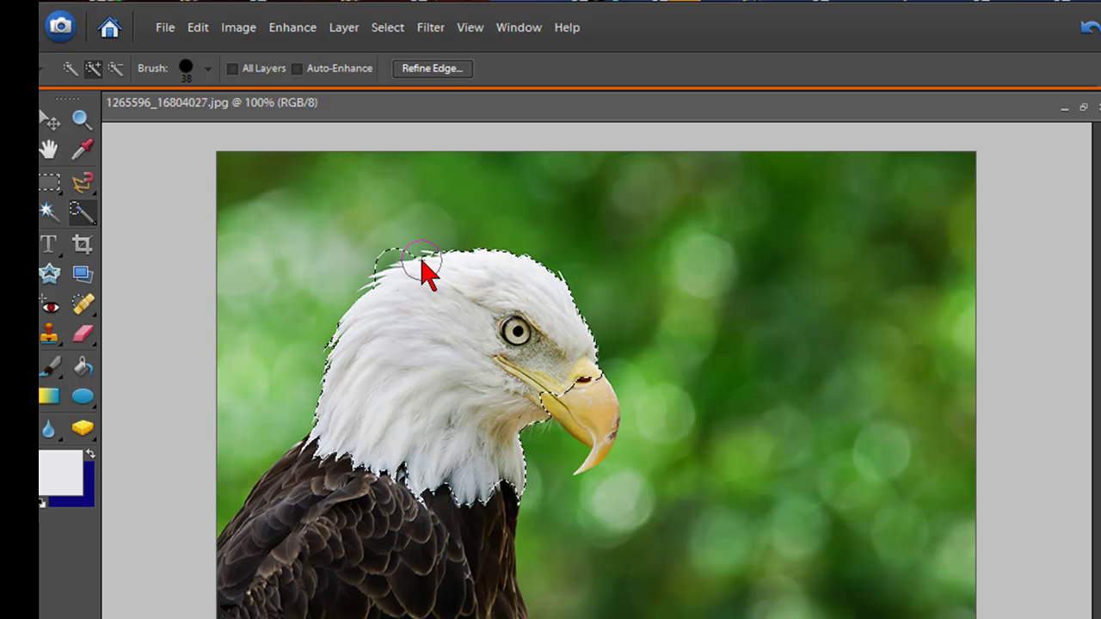
drag(391, 277, 351, 368)
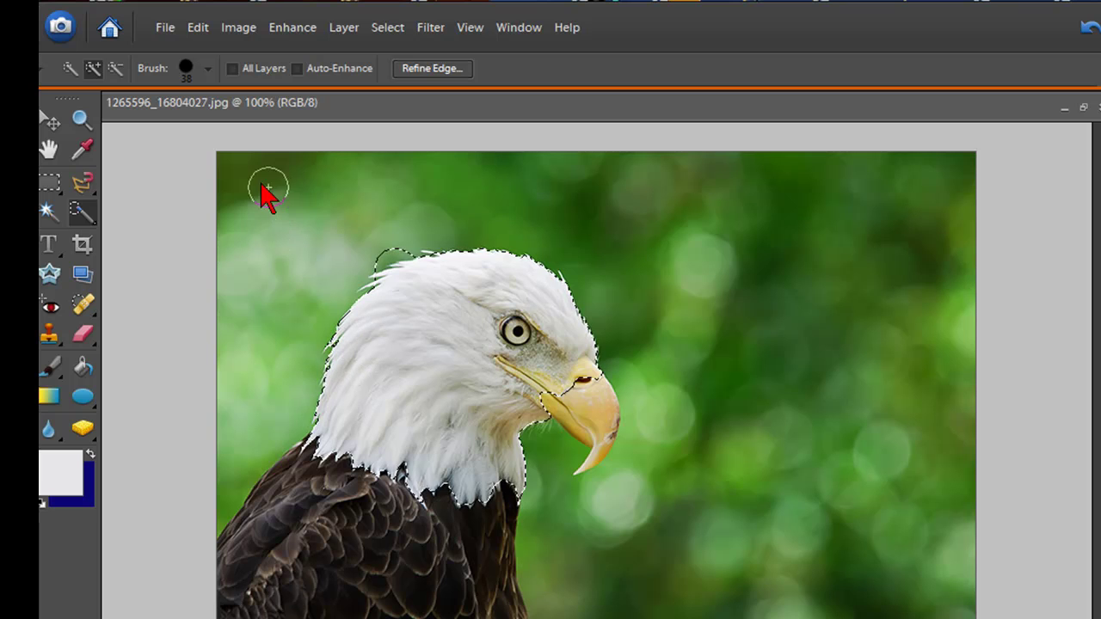
Shrink the selection brush diameter to 13 px and switch to Subtract from Selection
click(207, 68)
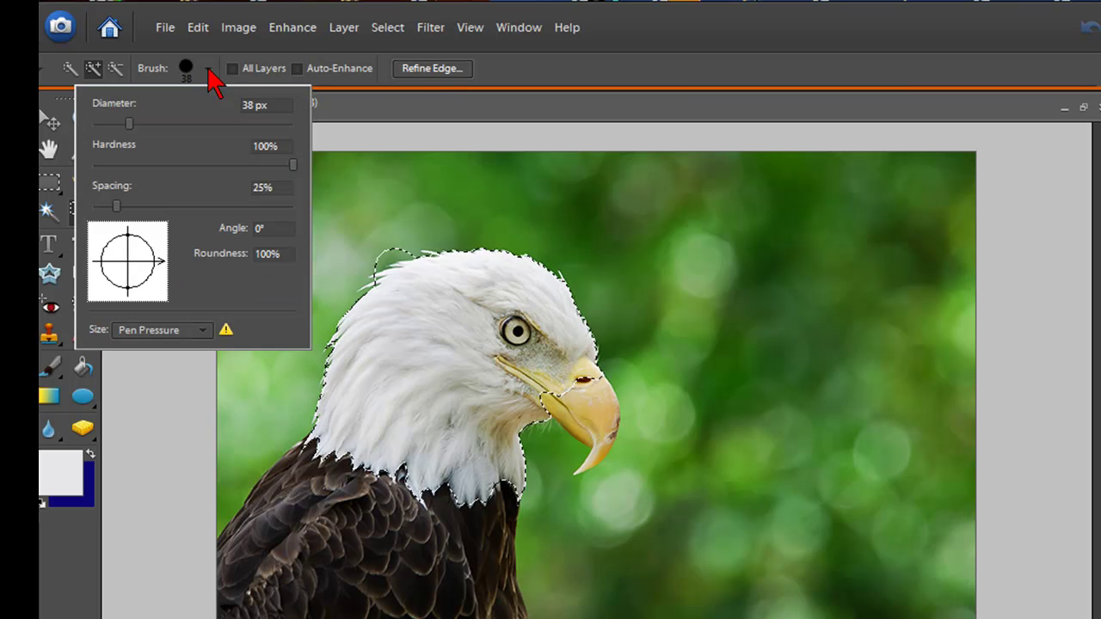
drag(129, 124, 117, 138)
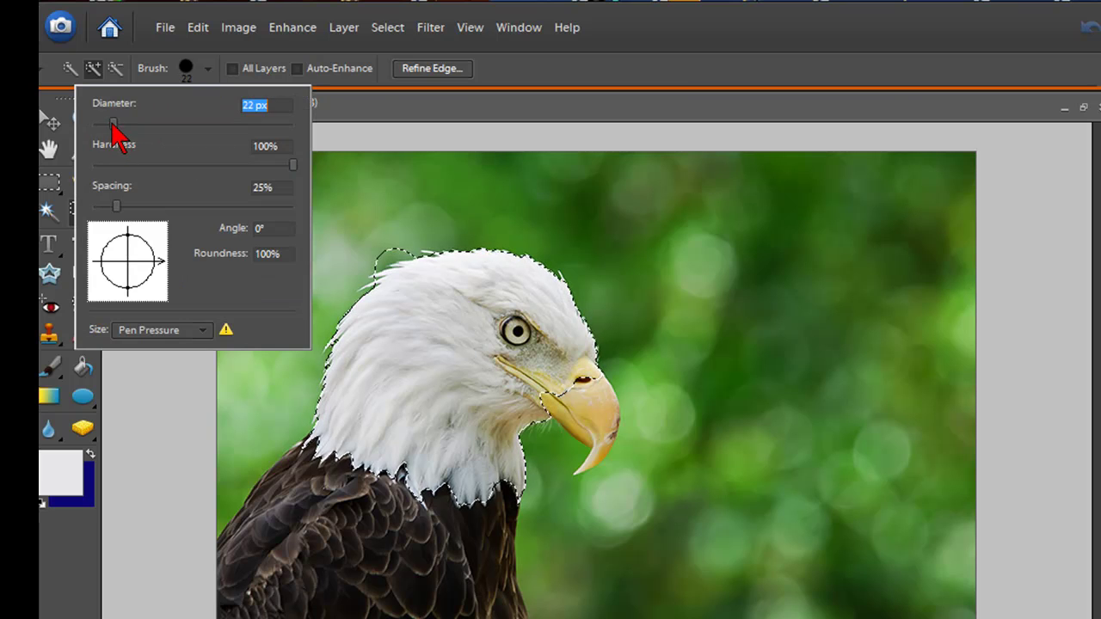
drag(113, 127, 105, 130)
click(163, 404)
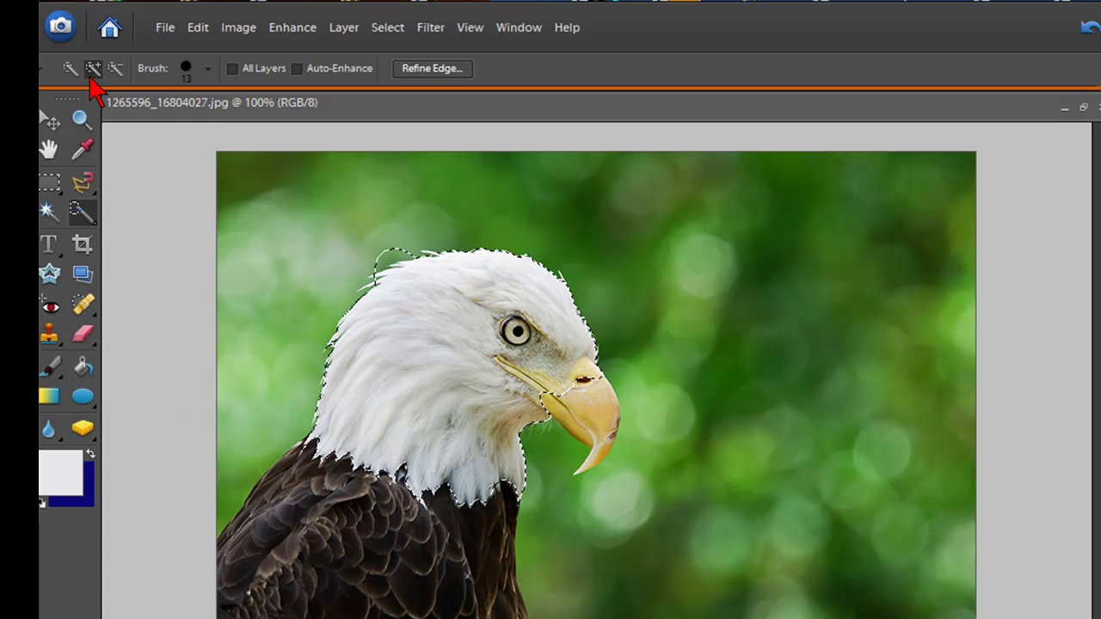
click(114, 69)
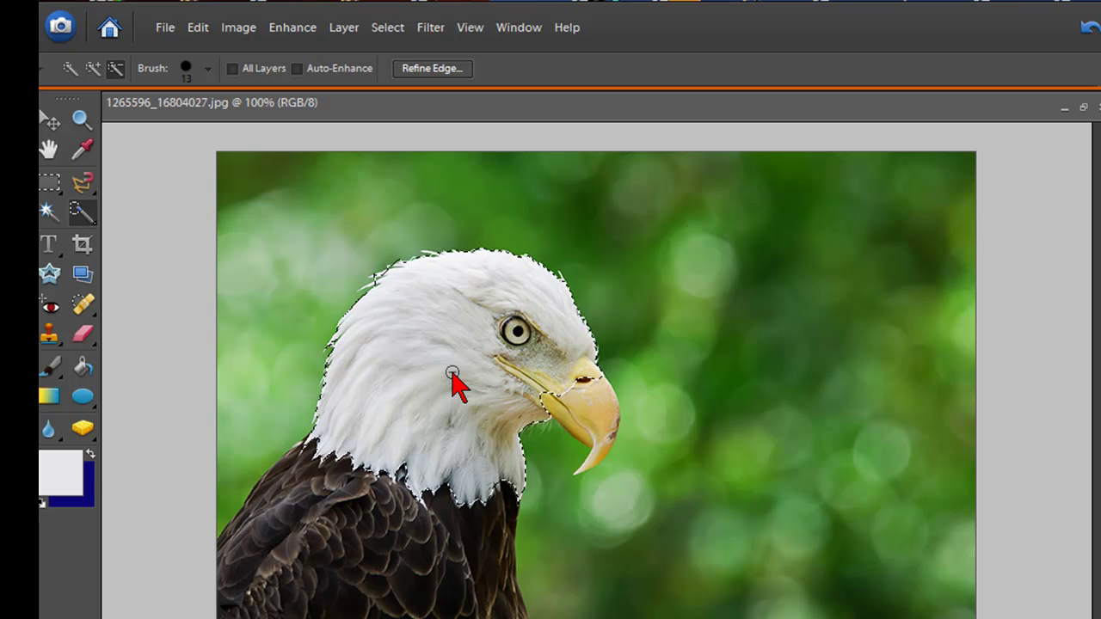
Open Enhance > Adjust Color > Adjust Hue/Saturation for the selected head
click(297, 30)
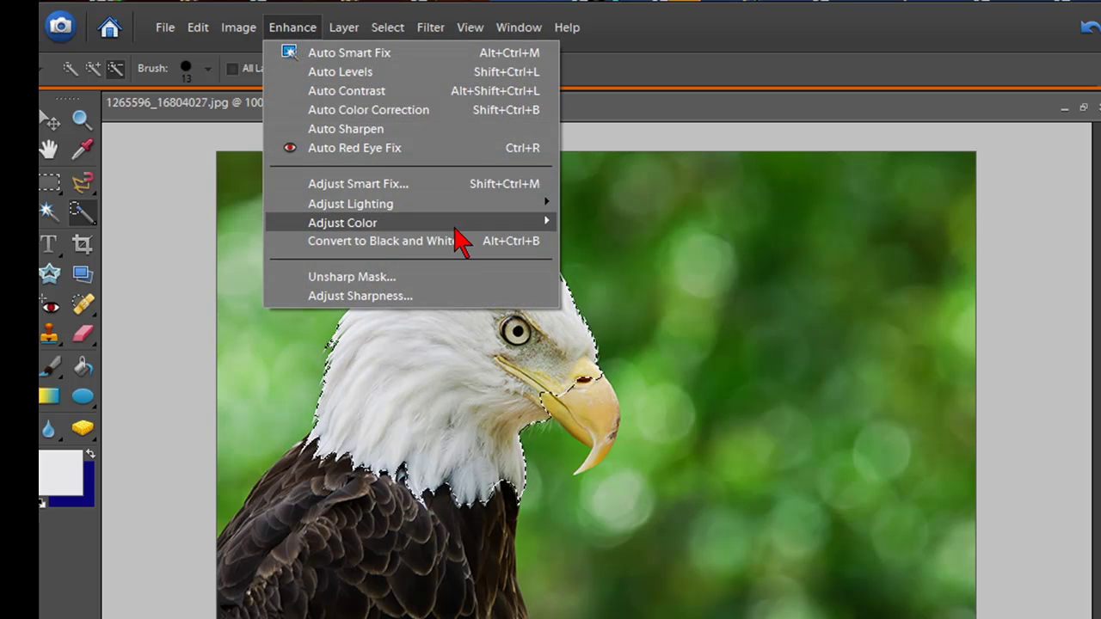
mouse_move(344, 223)
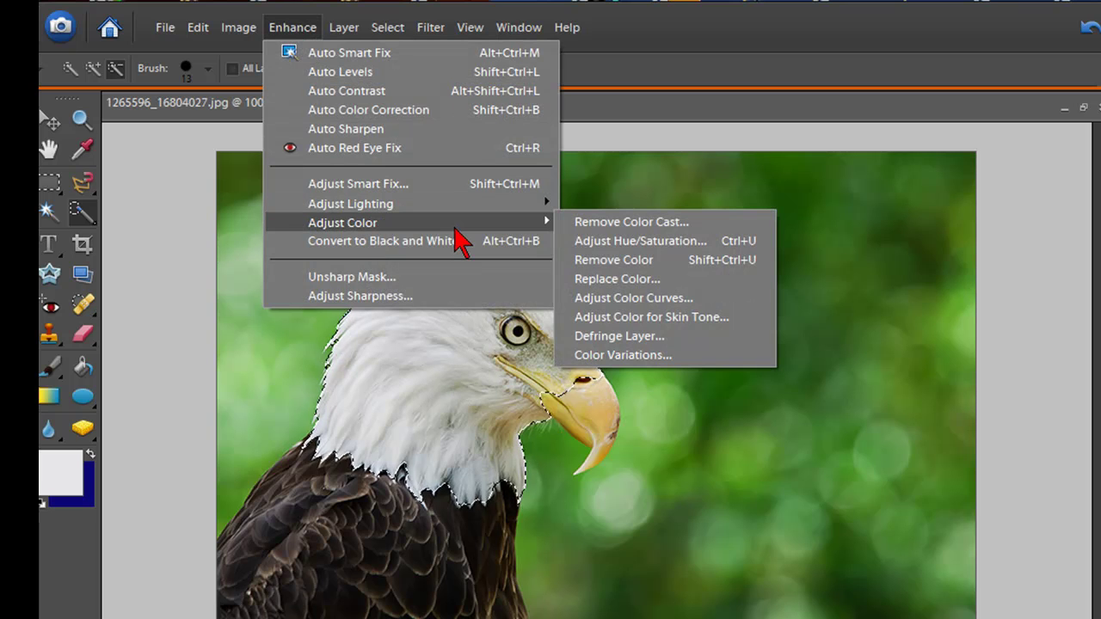
click(655, 241)
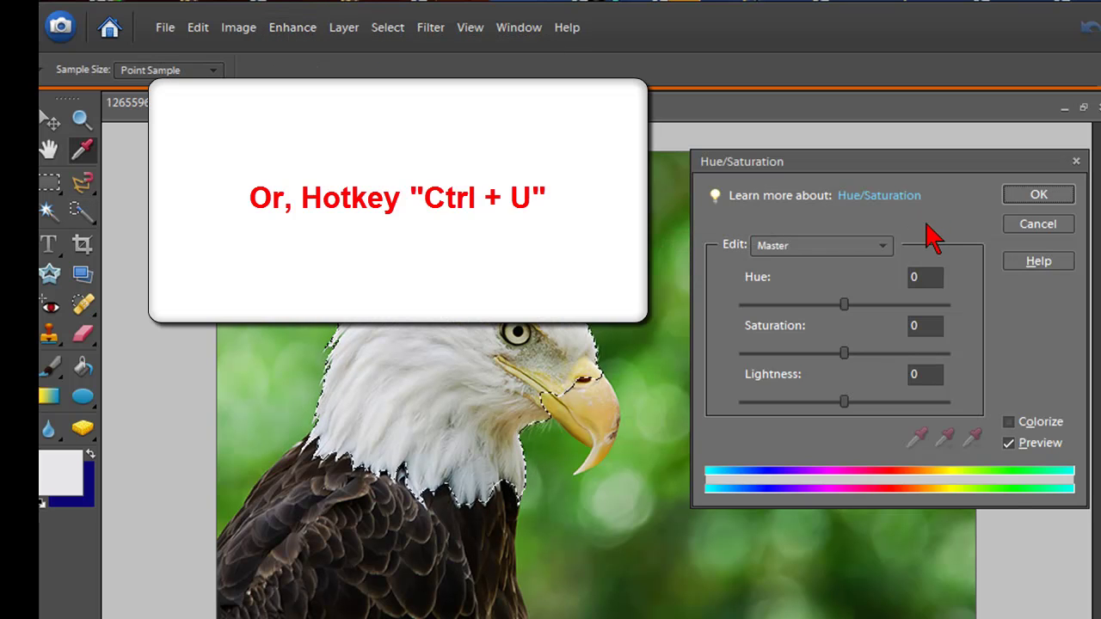
Turn on Colorize and set Saturation to 92 and Hue to about 5
click(1009, 422)
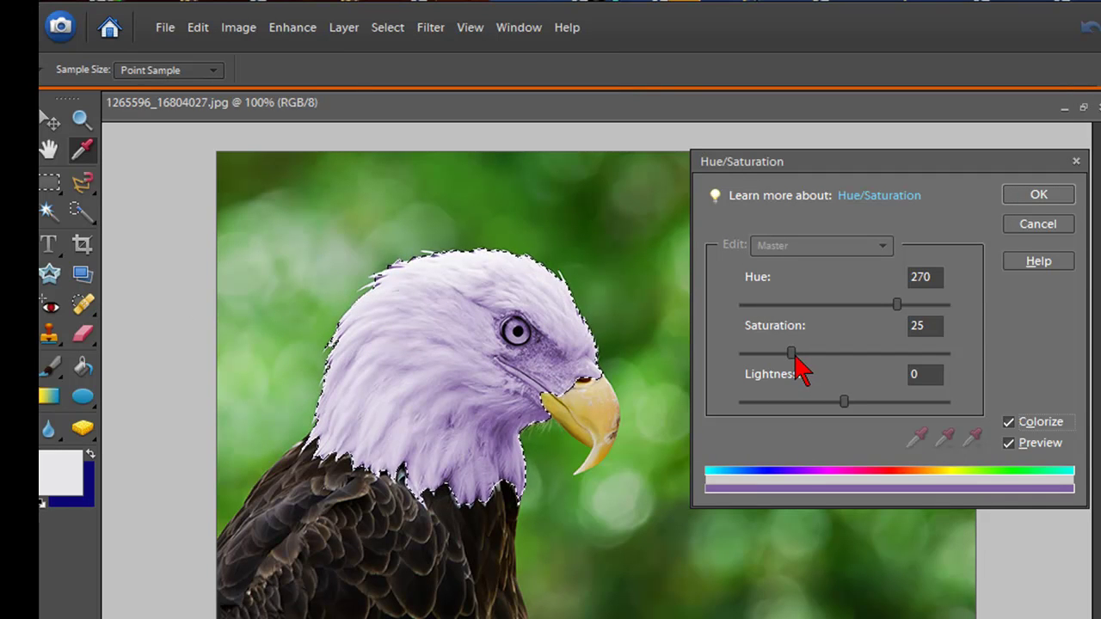
drag(792, 355, 933, 353)
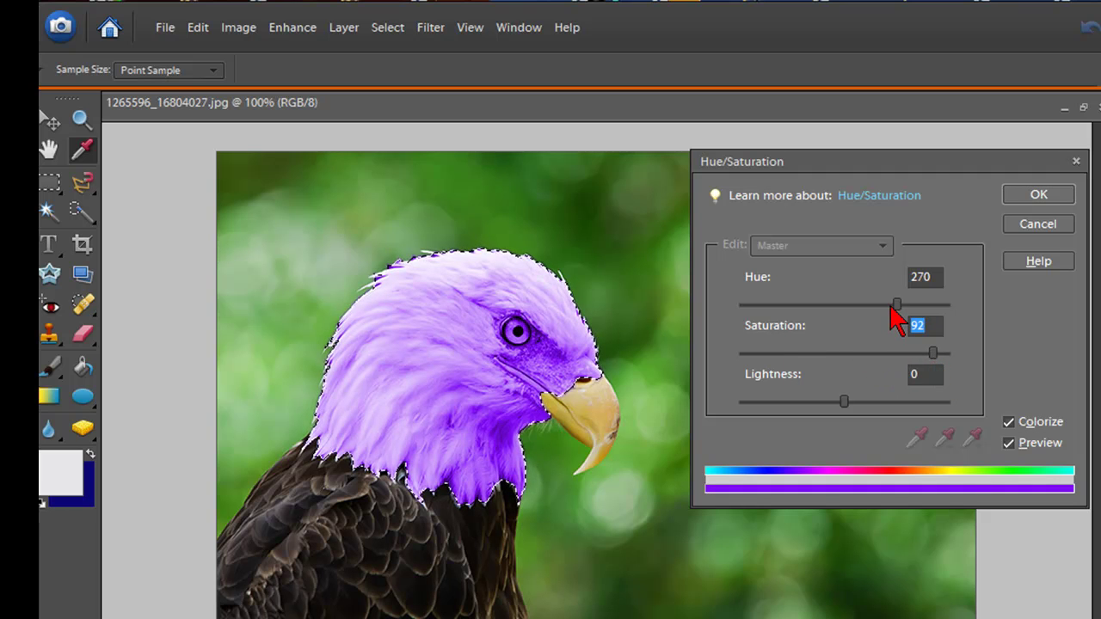
click(899, 306)
mouse_move(899, 307)
mouse_down()
mouse_move(939, 306)
mouse_move(740, 306)
mouse_up()
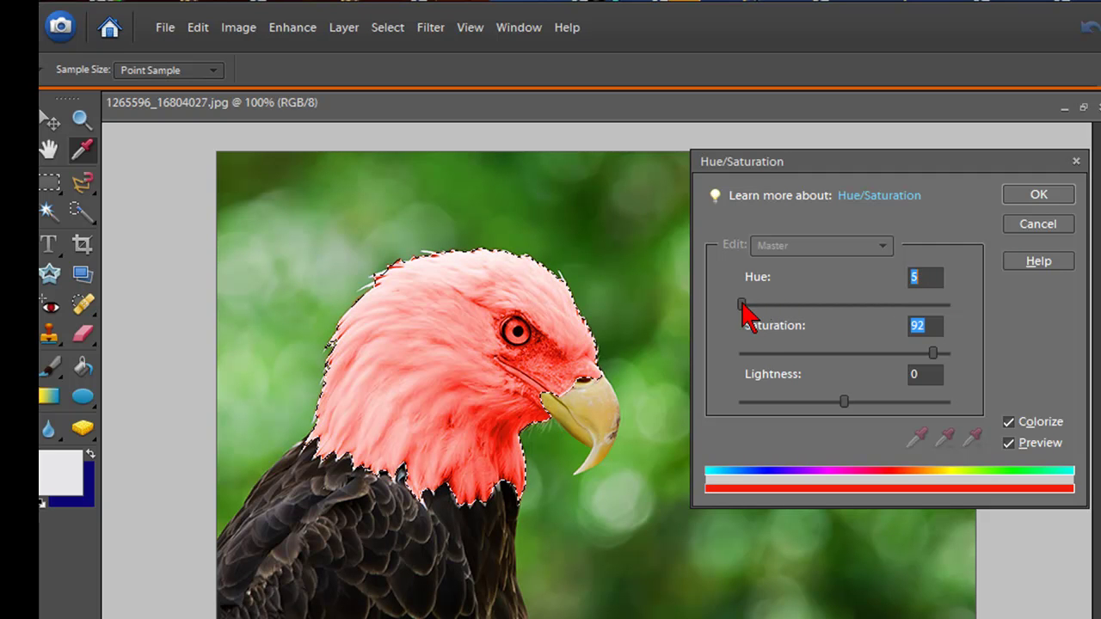
Apply the red head tint, deselect, then undo back to the white head
click(1031, 198)
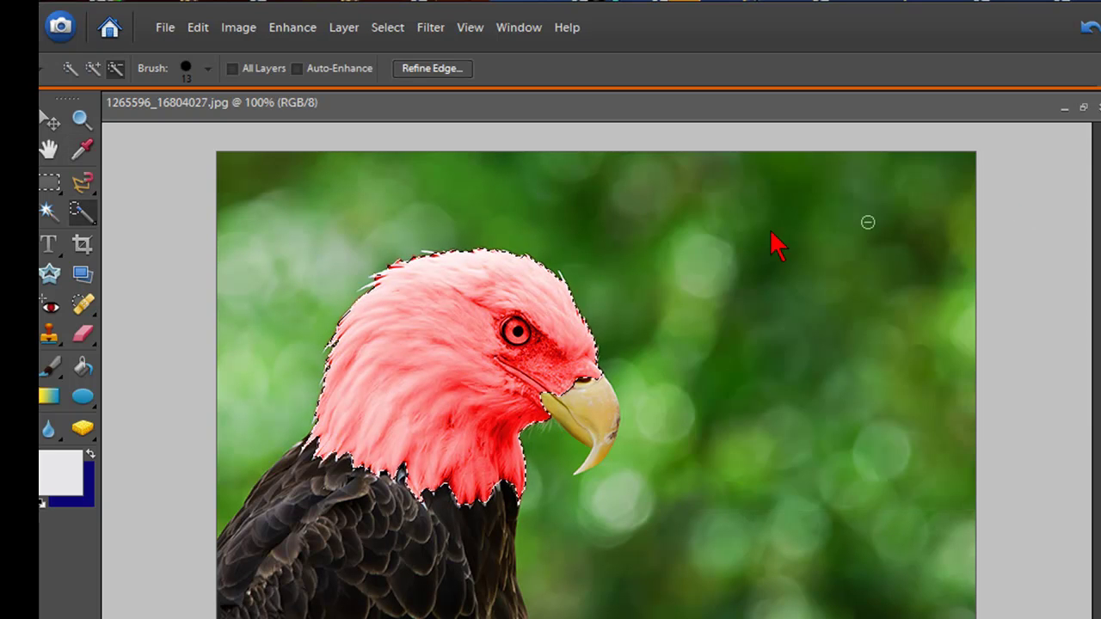
key(ctrl+d)
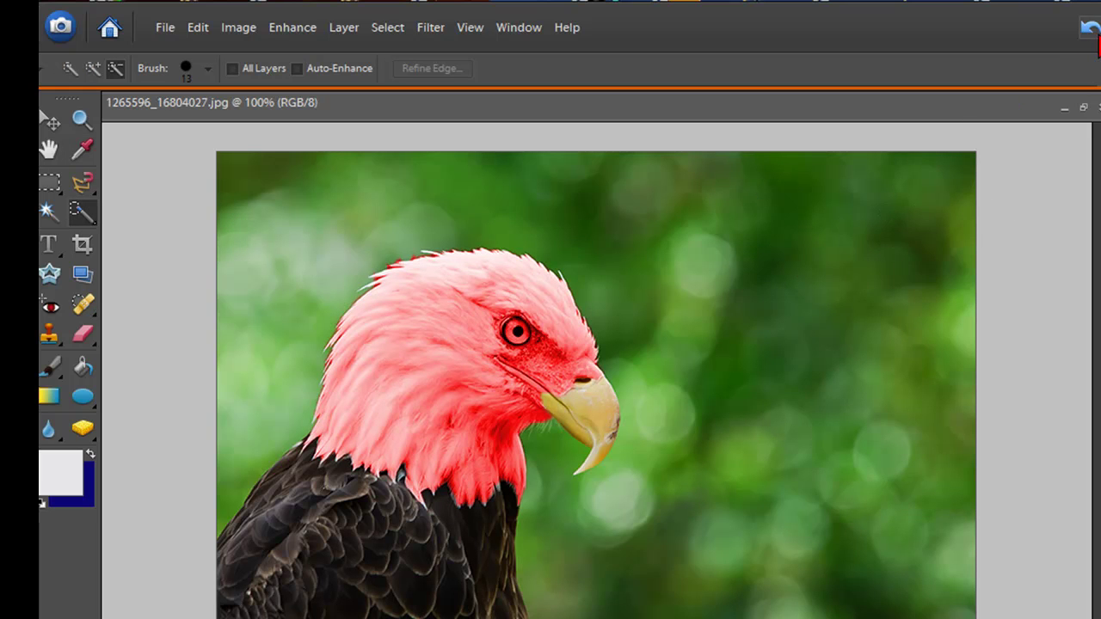
click(1093, 31)
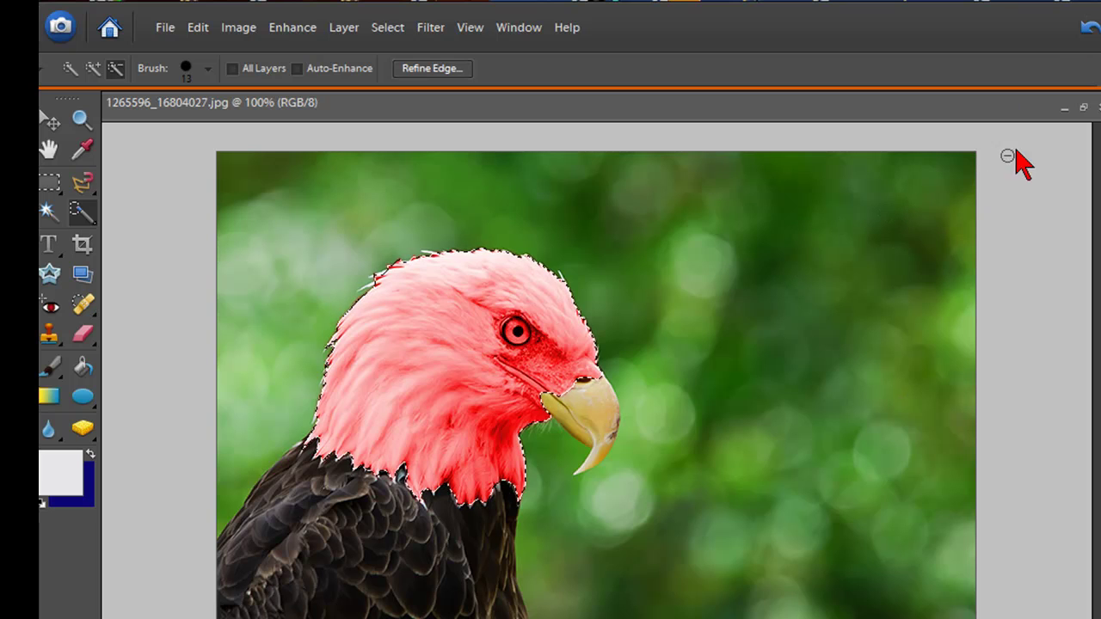
click(1089, 28)
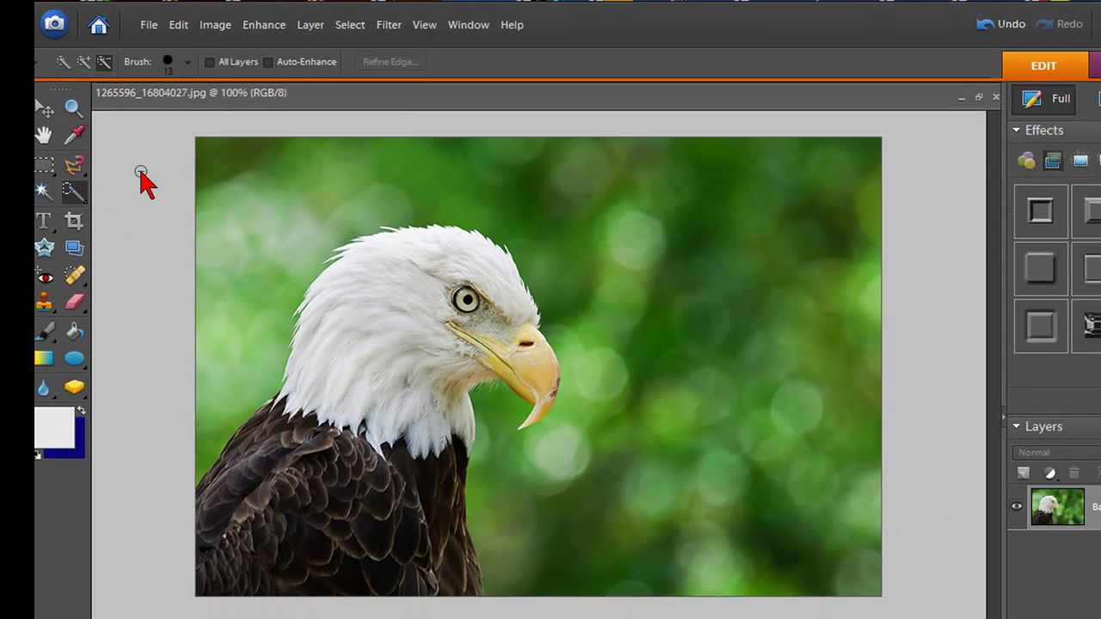
Set the brush diameter to 38 px and paint a selection over the dark body feathers
click(186, 62)
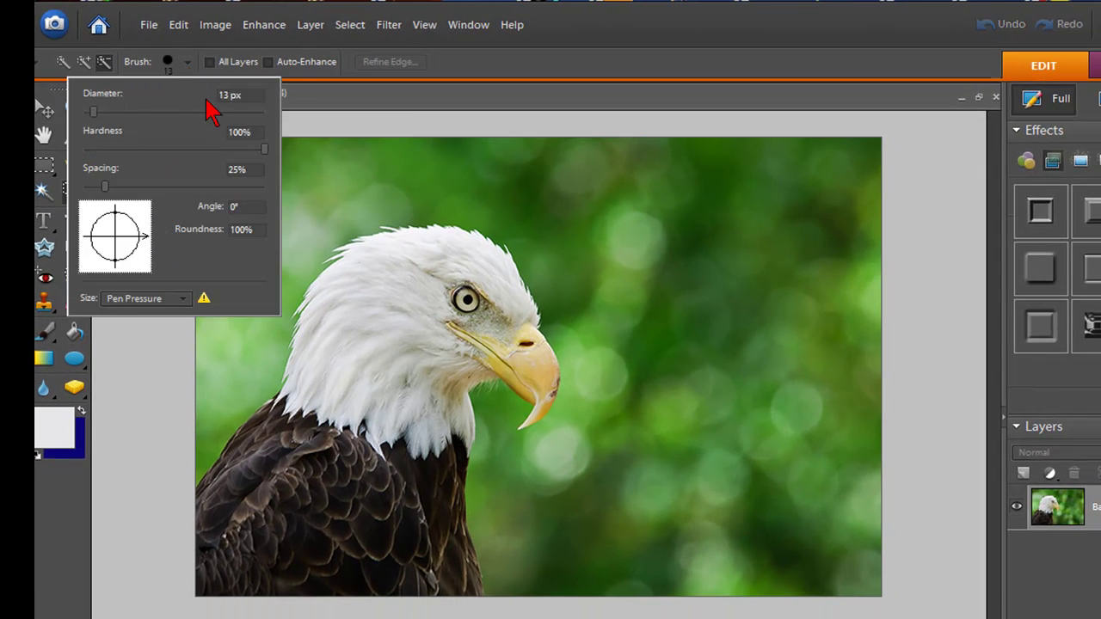
click(222, 97)
text(38)
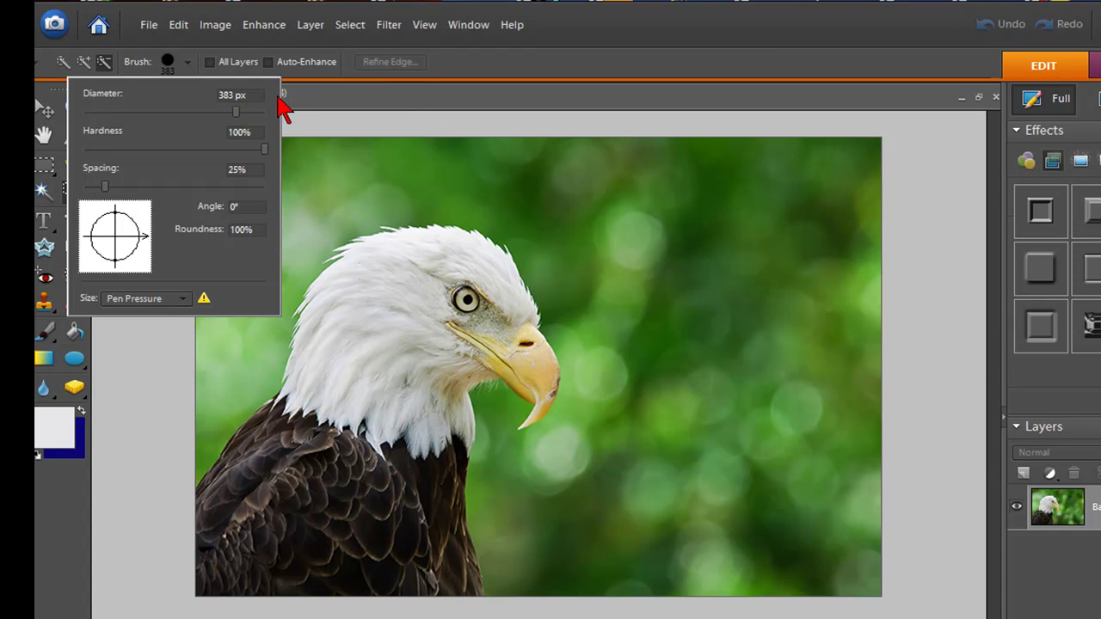
click(145, 383)
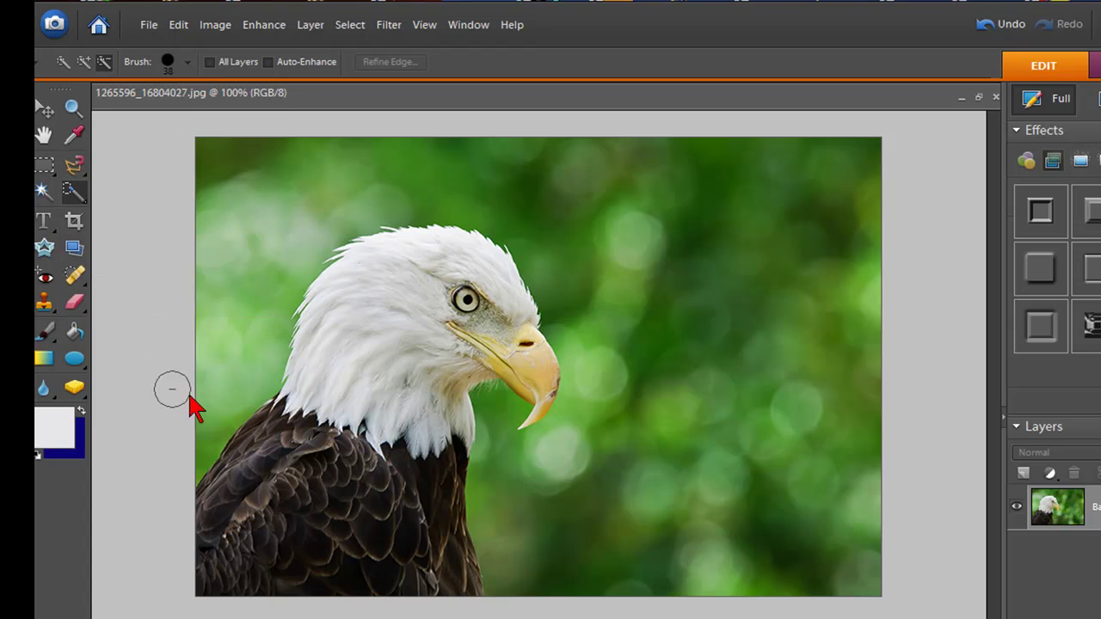
mouse_move(265, 431)
mouse_down()
mouse_move(328, 511)
mouse_move(414, 509)
mouse_move(456, 565)
mouse_up()
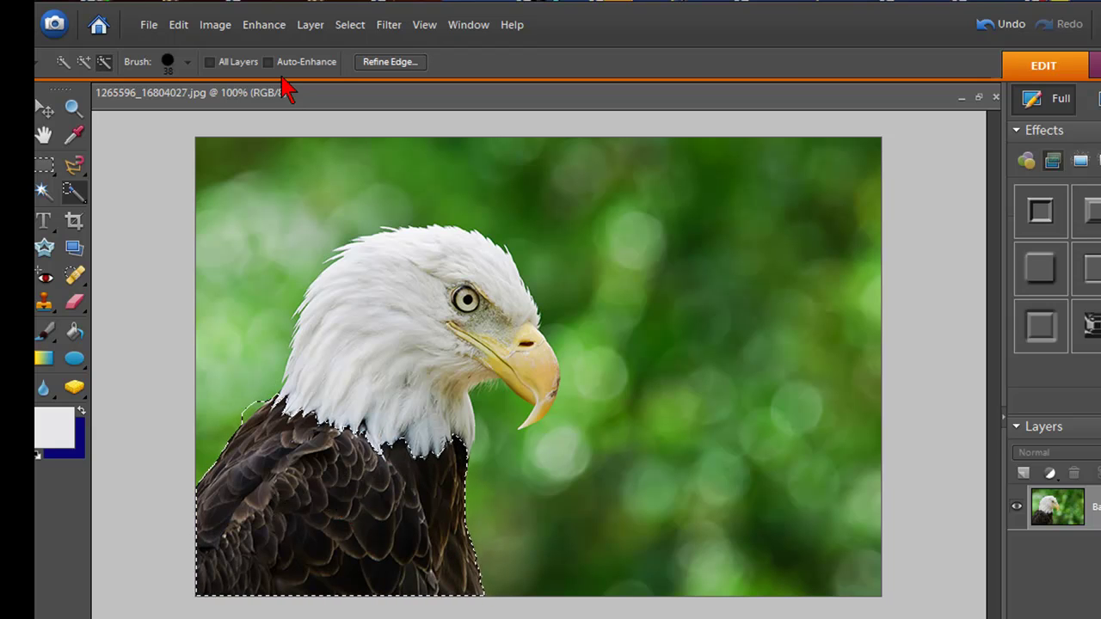
Colorize the body with Hue/Saturation at Saturation 61, Hue 0, apply it and deselect
click(266, 26)
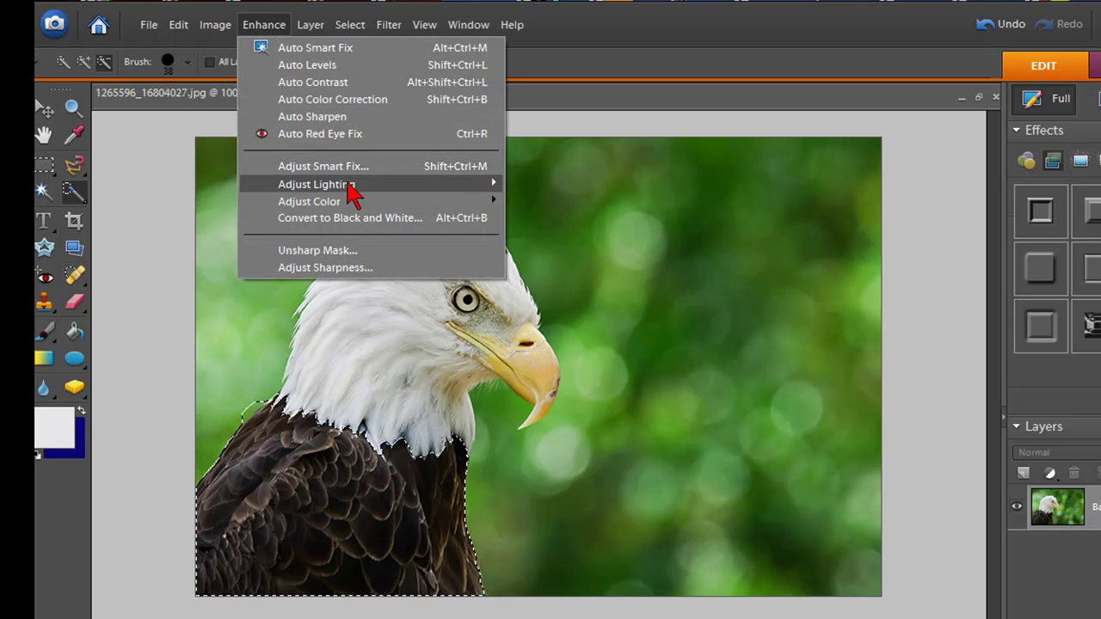
mouse_move(310, 202)
click(598, 216)
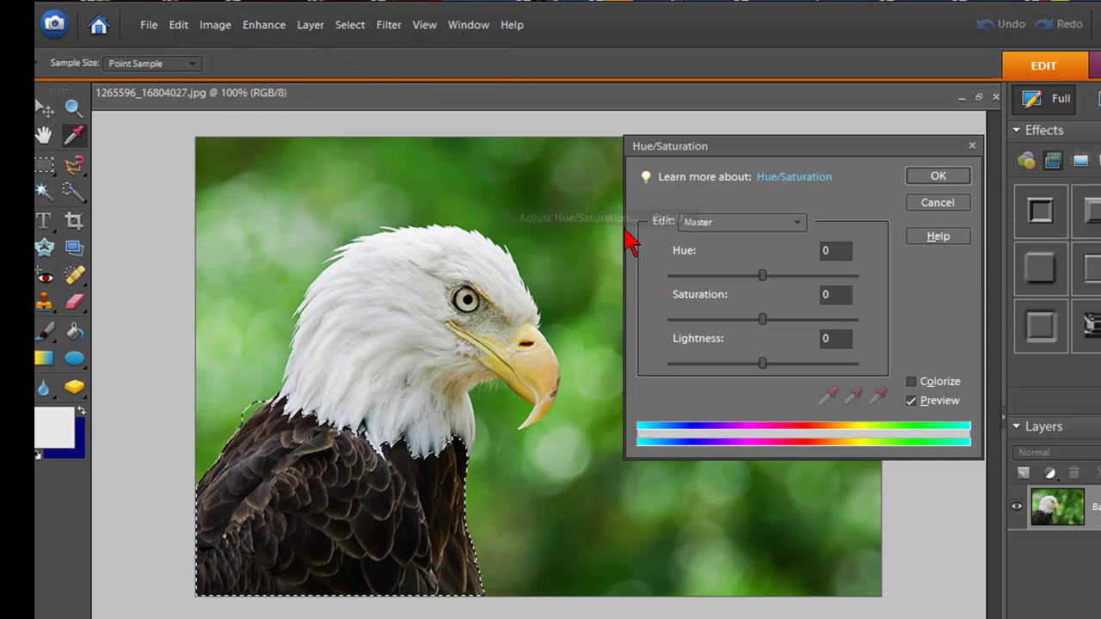
click(912, 381)
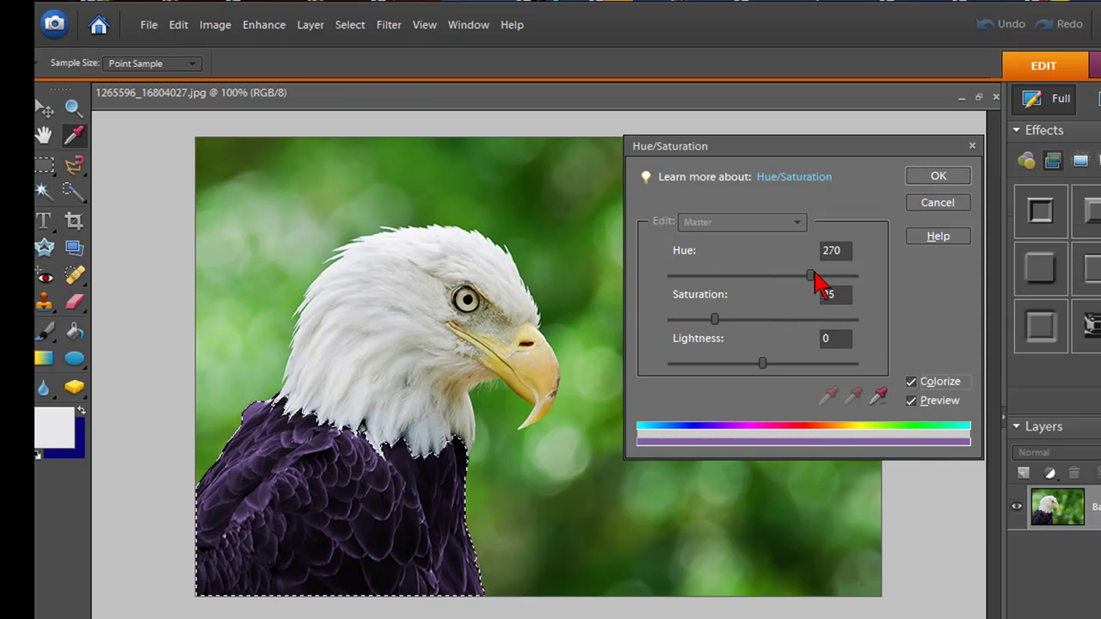
drag(714, 322, 788, 321)
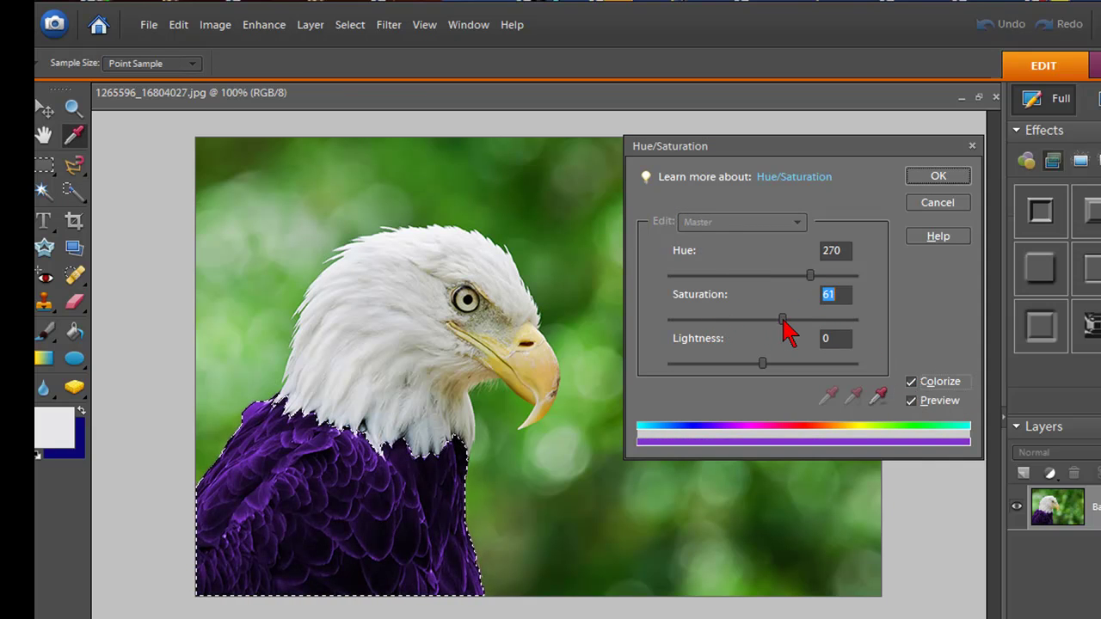
drag(811, 282, 665, 290)
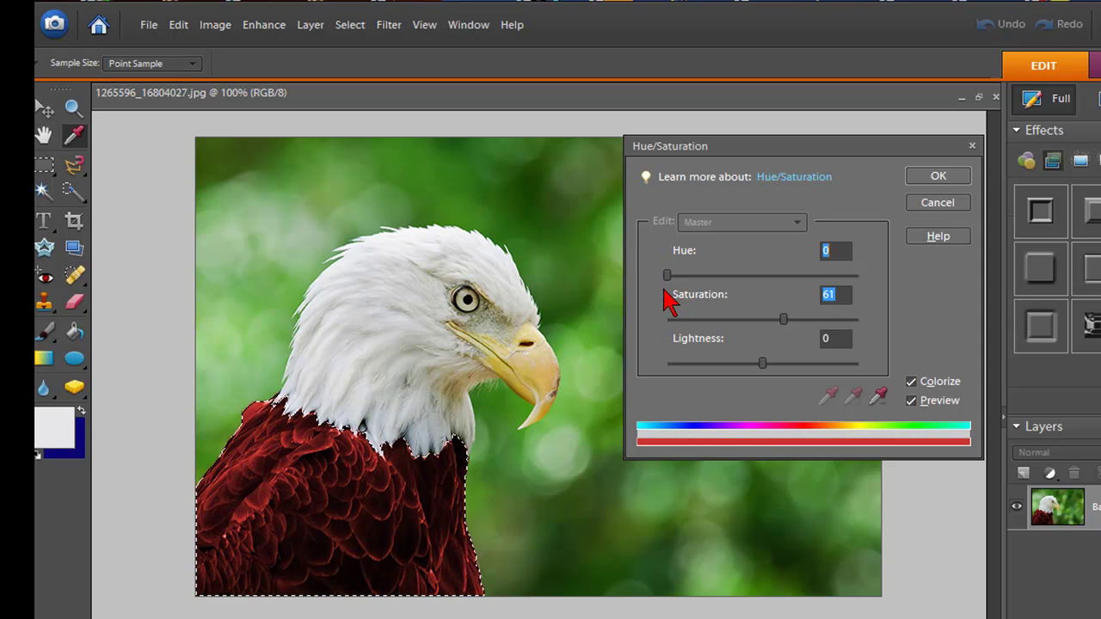
click(940, 176)
key(ctrl+d)
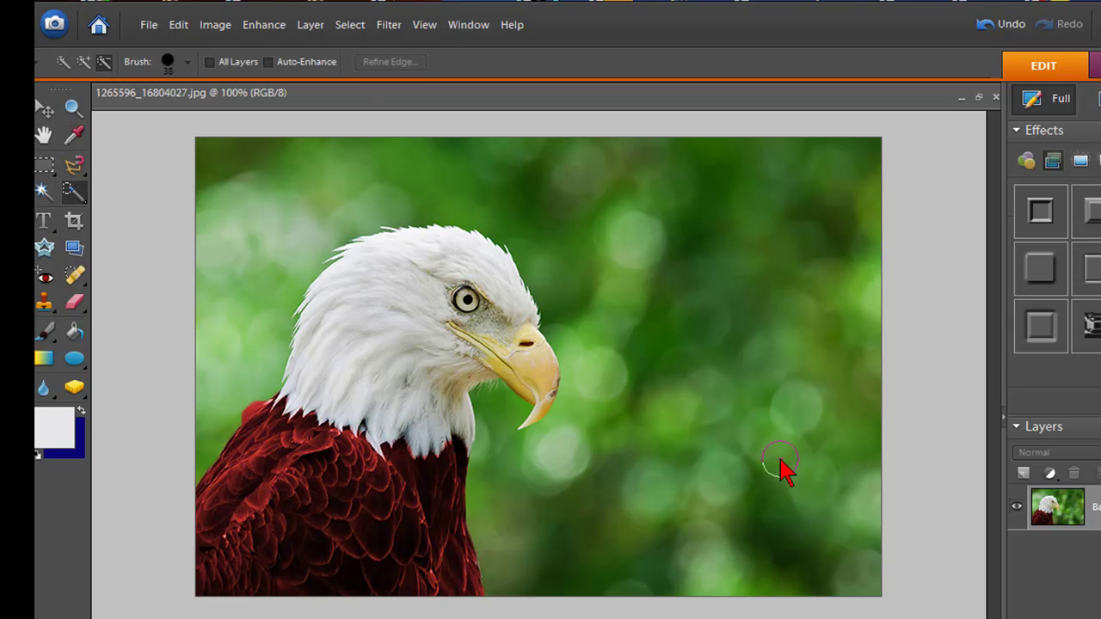